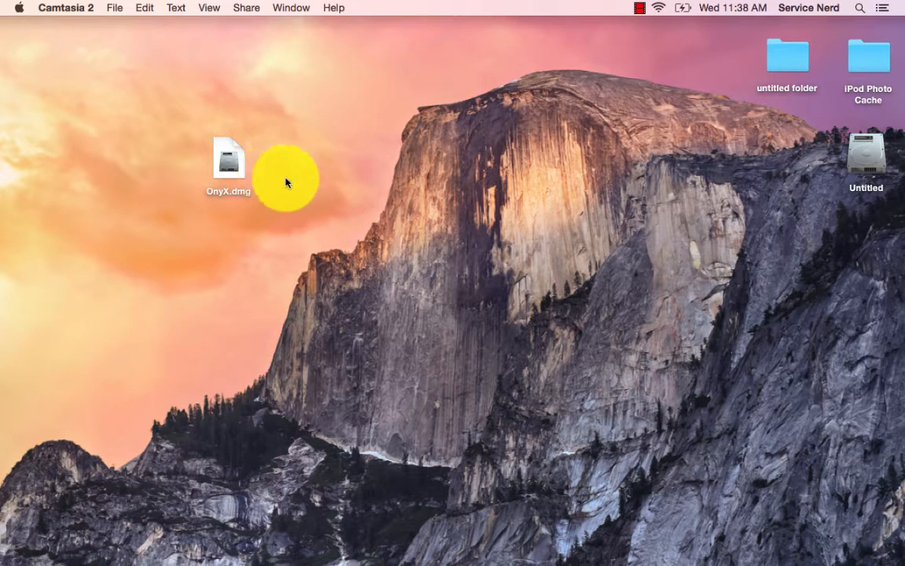
Move the OnyX.dmg file slightly up and to the left on the desktop.
left_click(236, 161)
left_click_drag(236, 161, 197, 124)
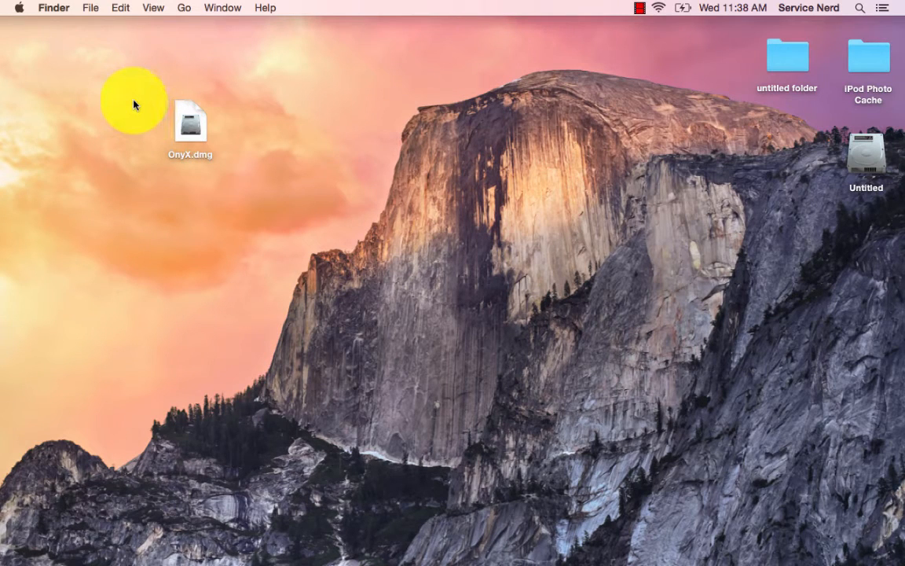
left_click_drag(134, 104, 229, 145)
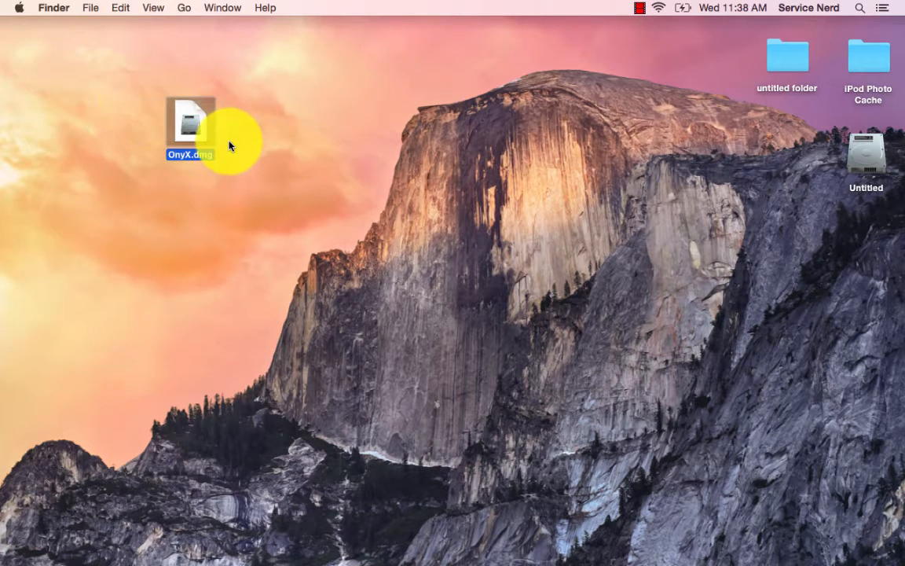
left_click(228, 145)
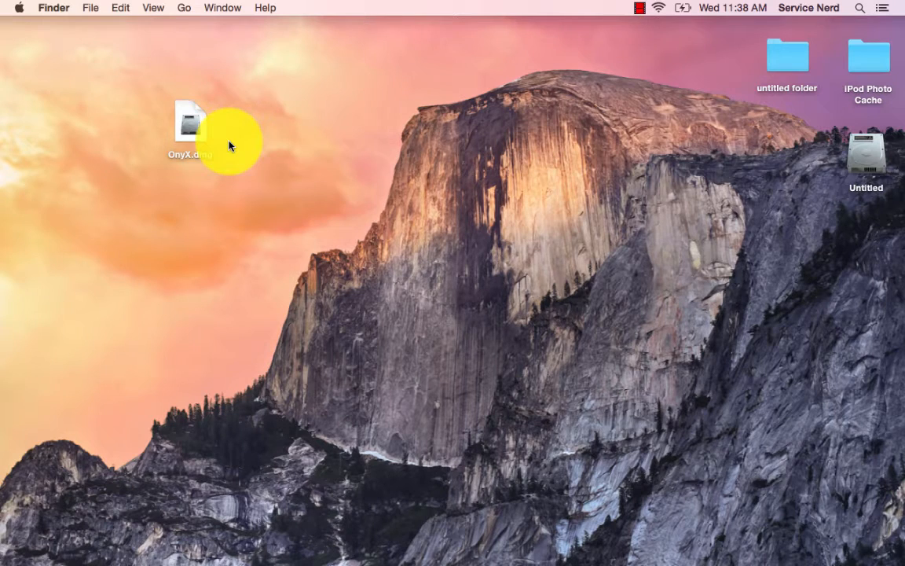
left_click_drag(150, 85, 238, 162)
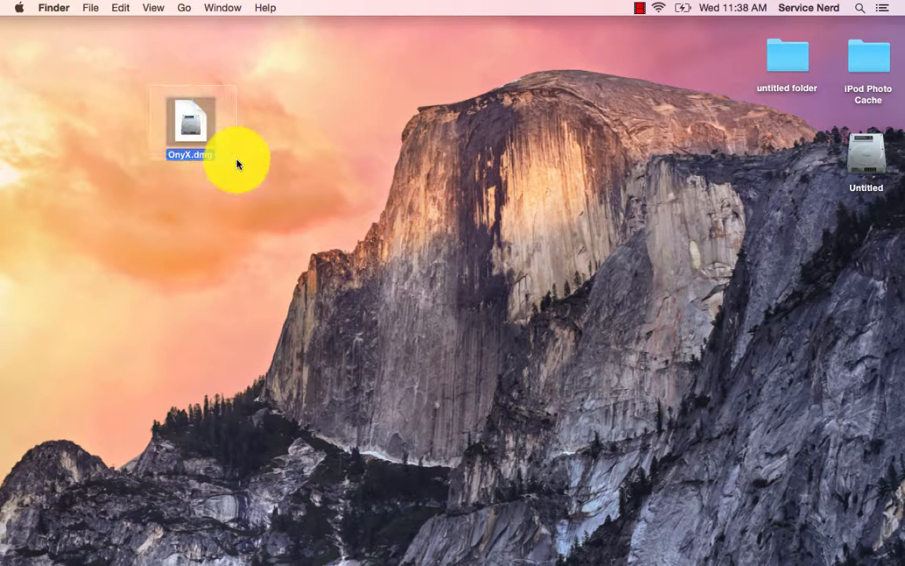
left_click(237, 163)
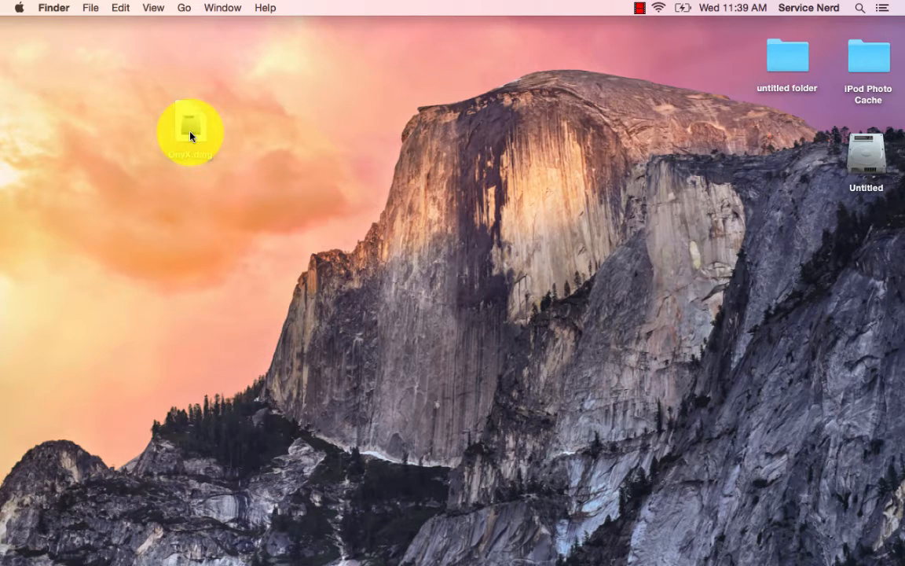
left_click_drag(155, 97, 217, 132)
left_click(217, 133)
left_click(192, 137)
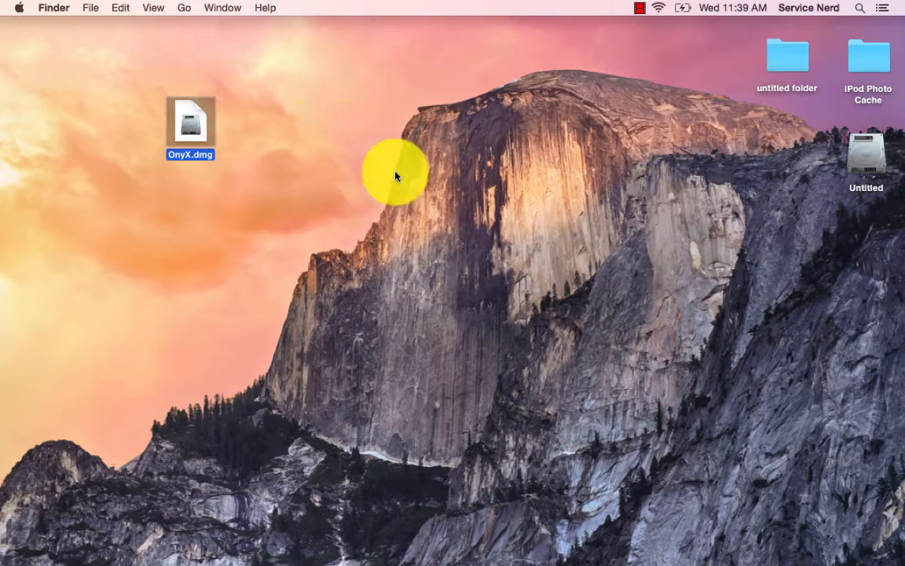
left_click(62, 77)
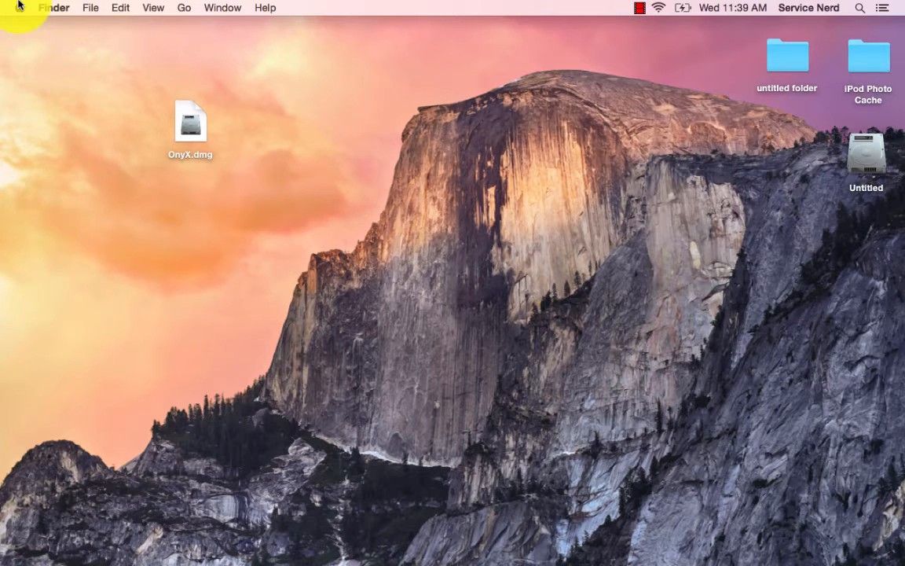
Open the OnyX.dmg disk image and install OnyX into the Applications folder.
left_click(198, 127)
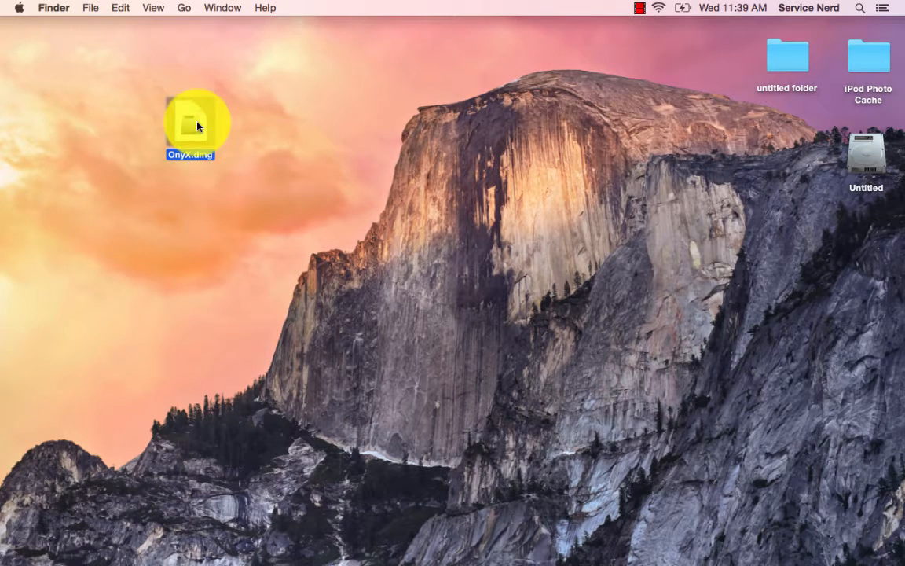
double_click(190, 129)
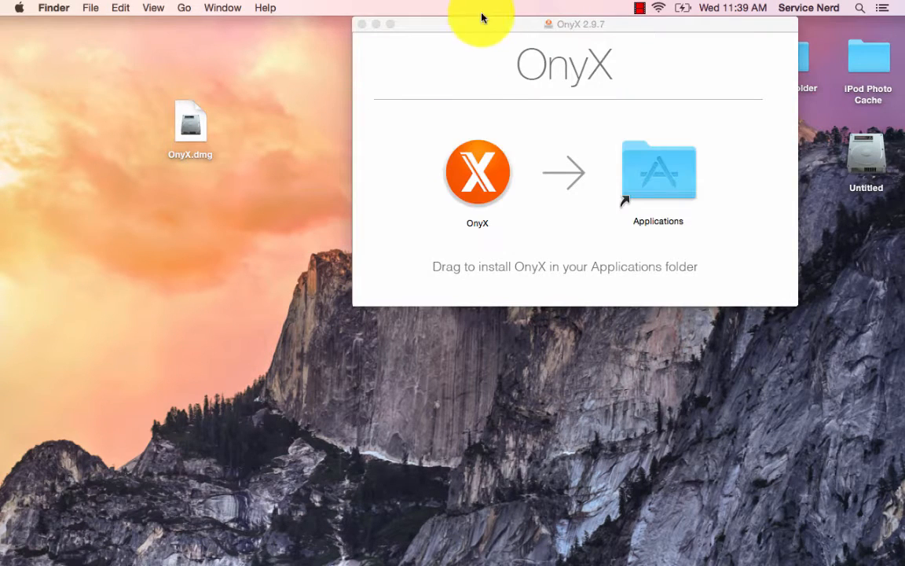
left_click_drag(495, 24, 445, 92)
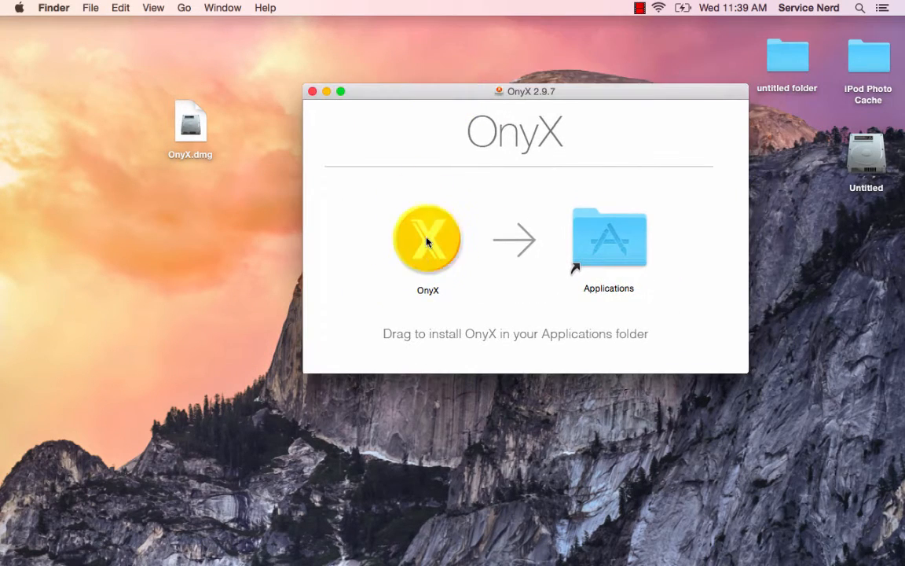
left_click_drag(428, 242, 606, 241)
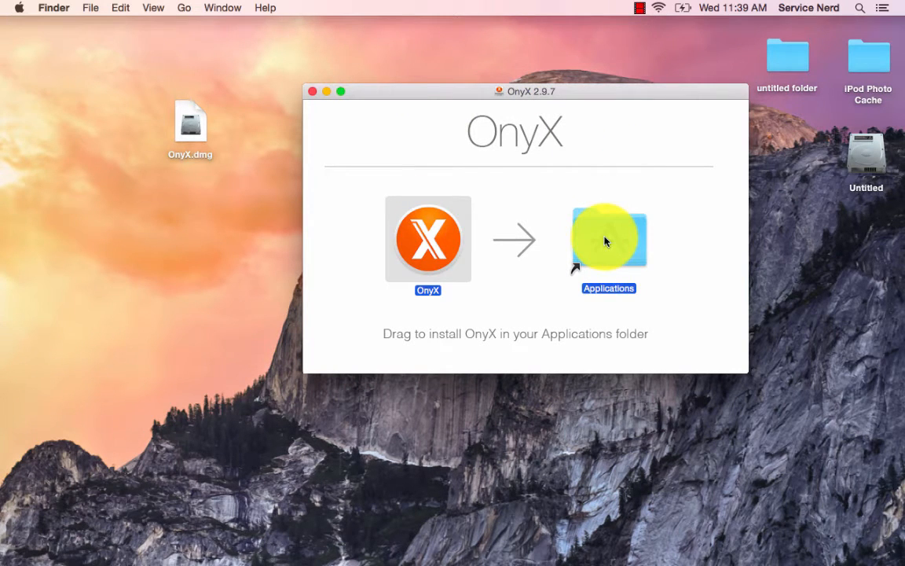
left_click(606, 241)
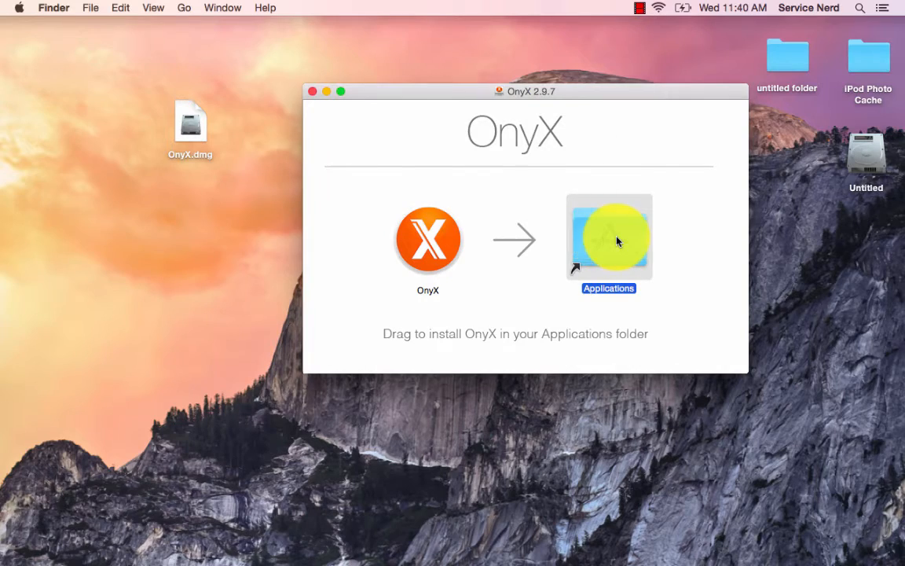
Open the Applications folder and launch OnyX from it.
double_click(617, 241)
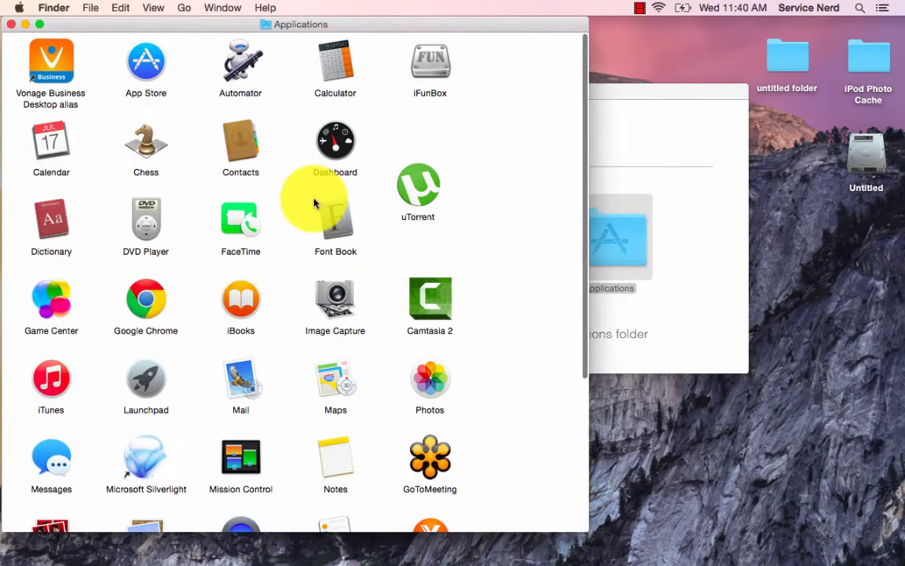
scroll(222, 302, "down", 5)
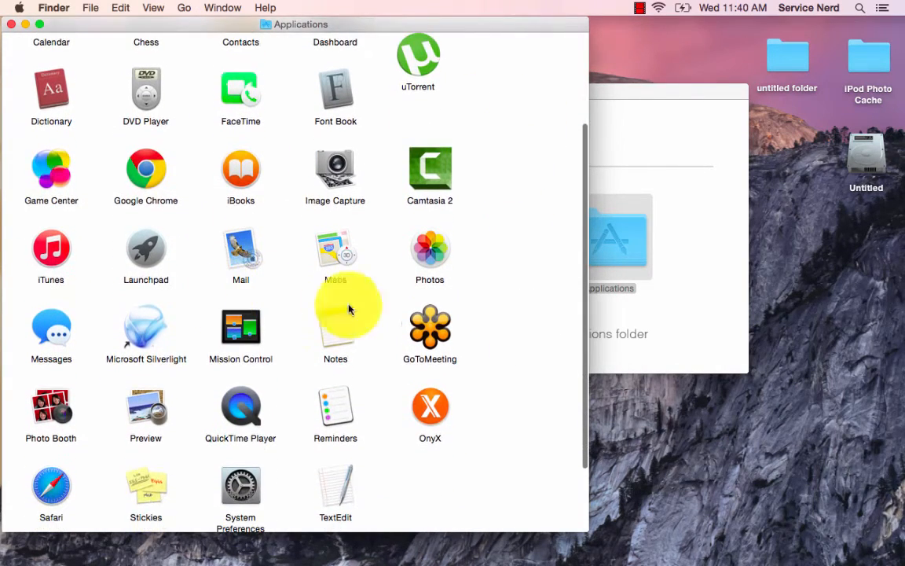
double_click(428, 404)
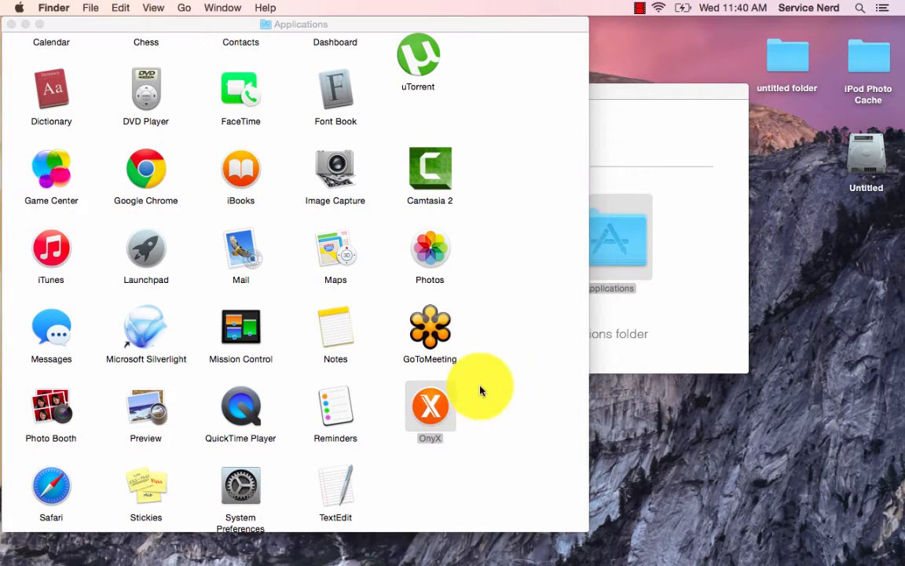
Allow the downloaded OnyX application to open, and close the OnyX 2.9.7 installer and Applications windows.
left_click(657, 90)
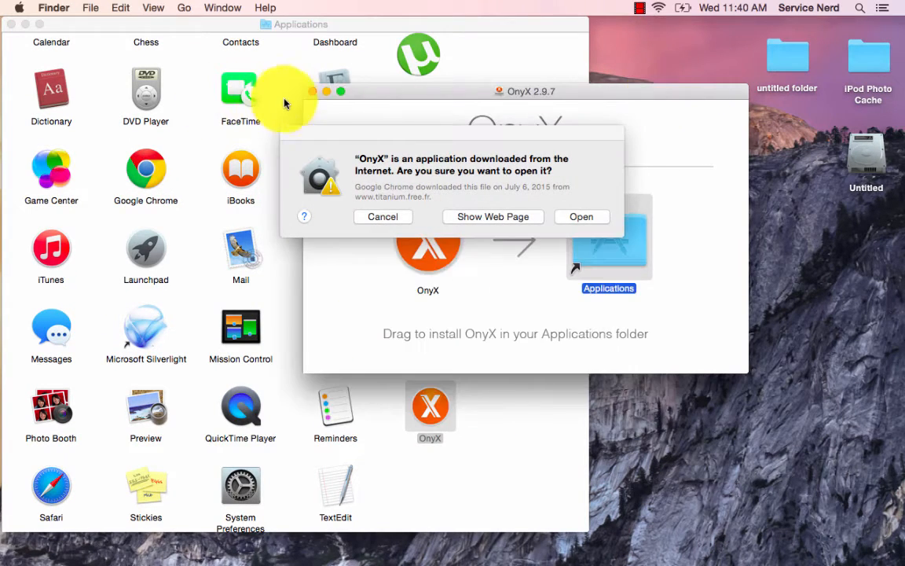
left_click(313, 91)
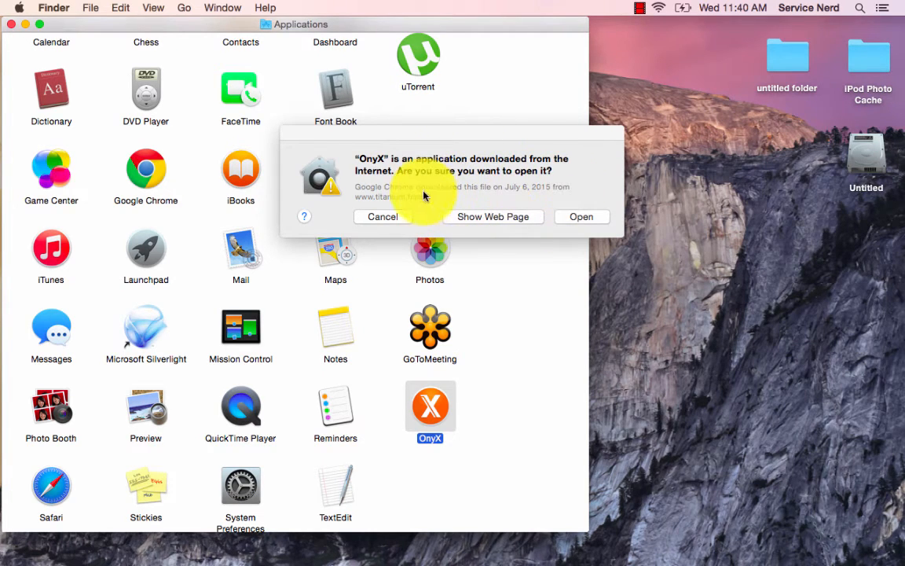
left_click(582, 219)
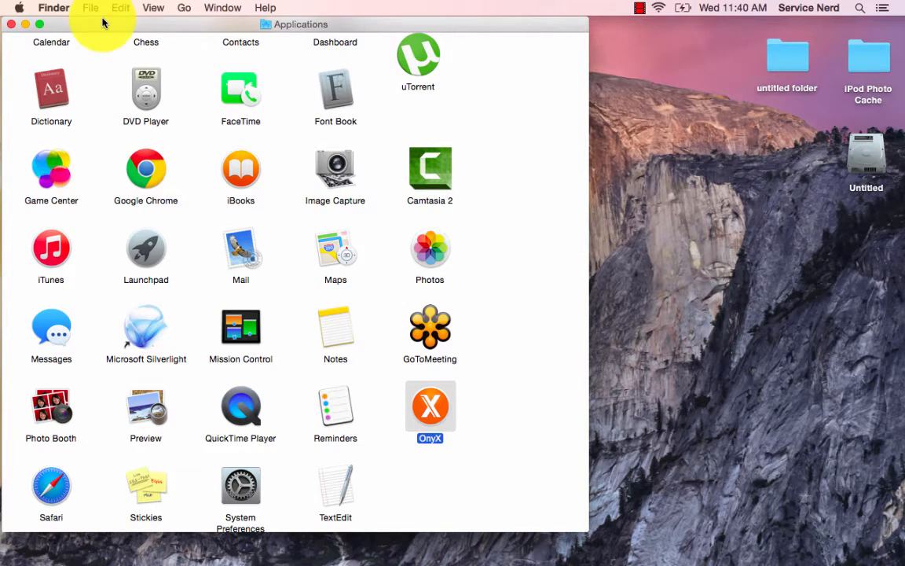
left_click(13, 25)
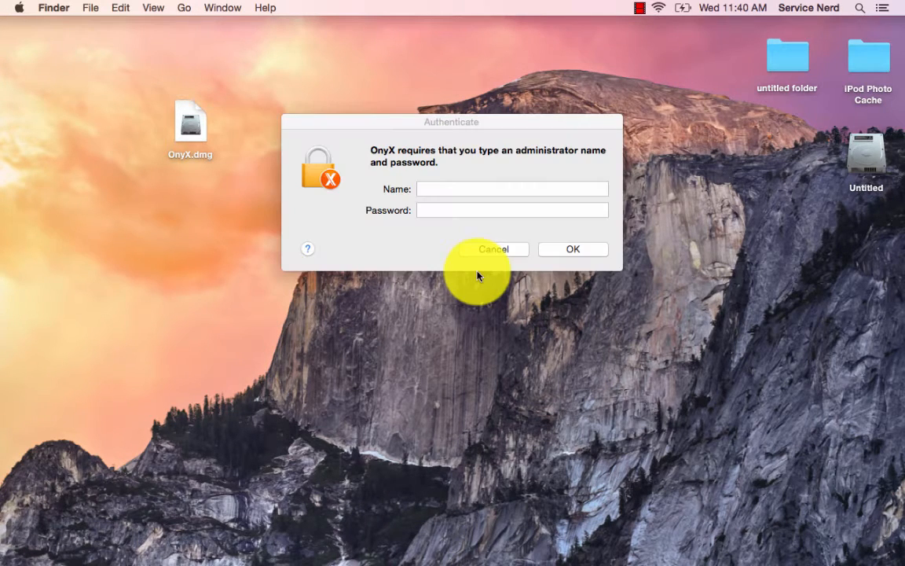
Authenticate OnyX by entering the administrator account password.
left_click(450, 126)
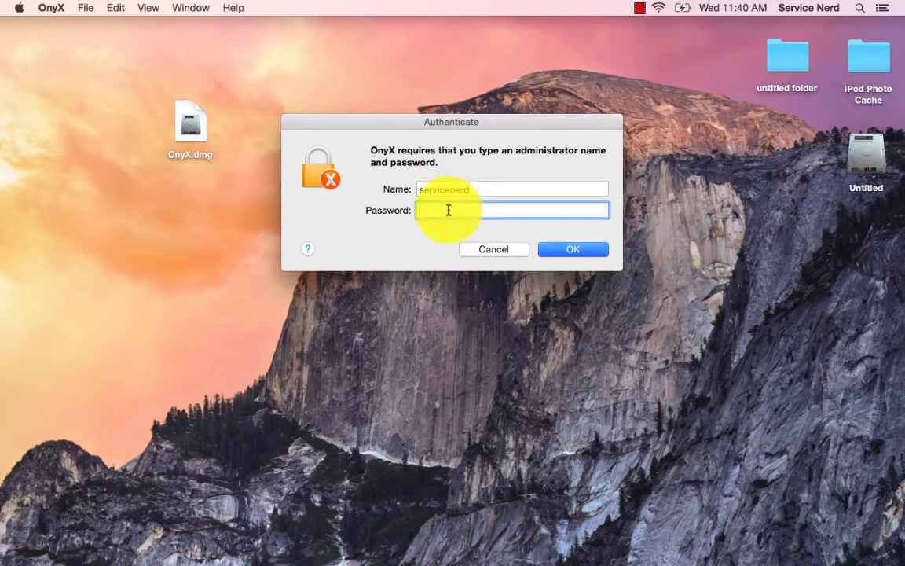
type("•••••••")
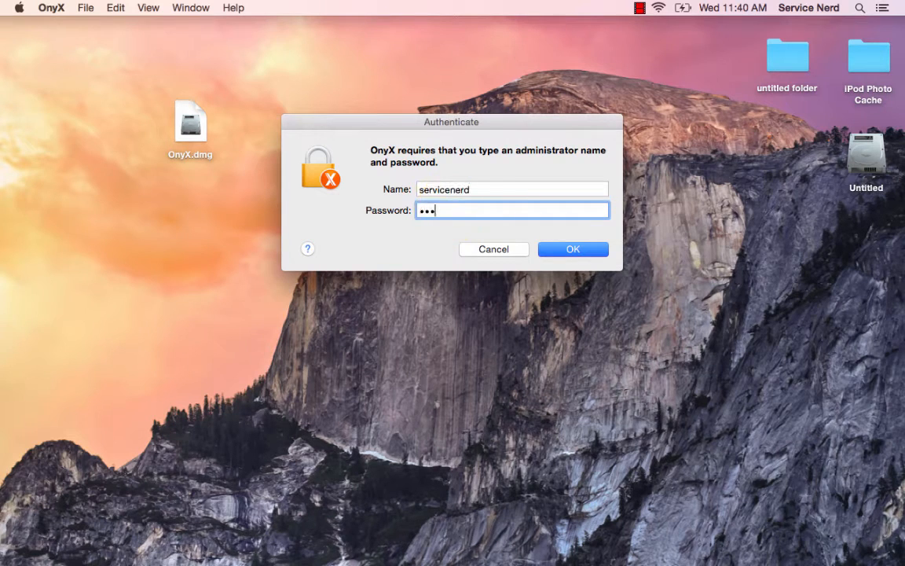
type("•")
left_click(561, 251)
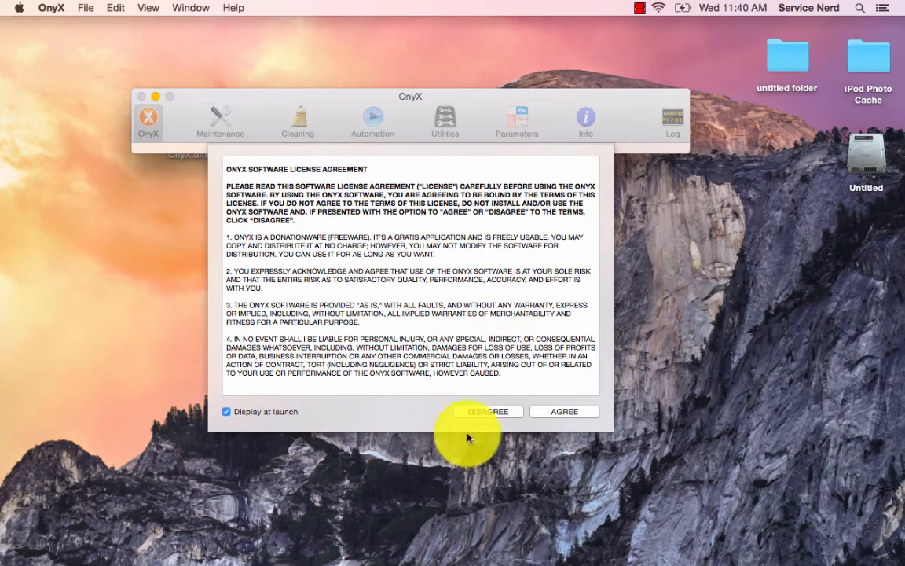
Agree to the OnyX software license agreement and close the OnyX Help window.
left_click(576, 413)
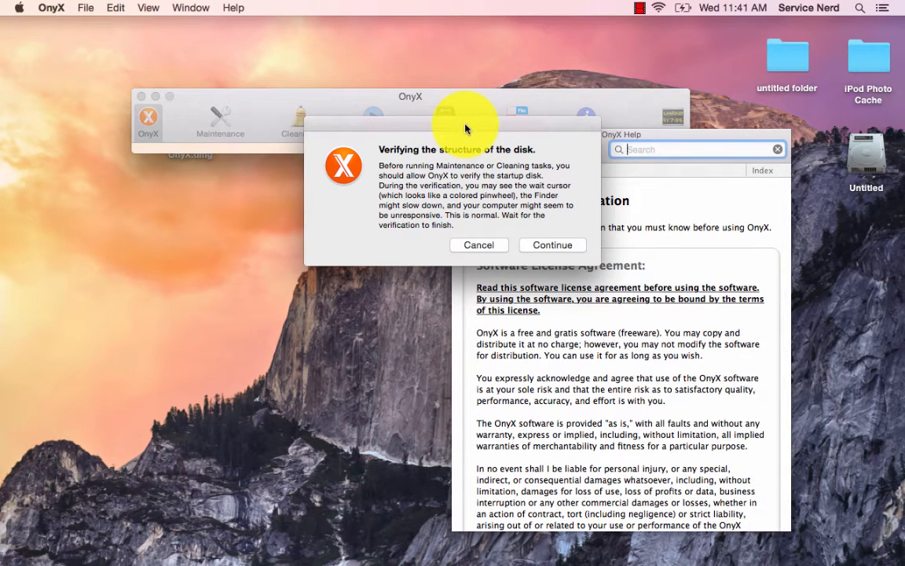
left_click_drag(466, 128, 378, 152)
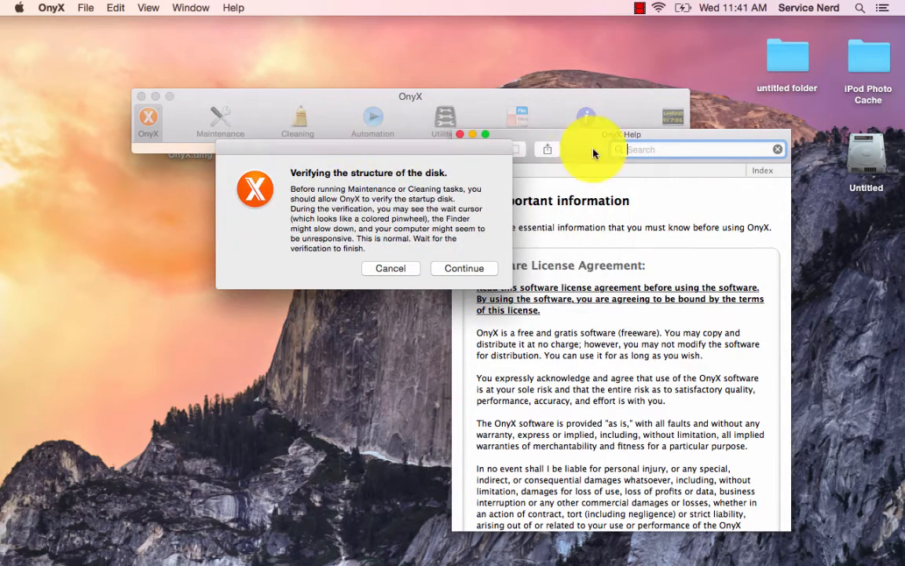
left_click(557, 148)
left_click(587, 148)
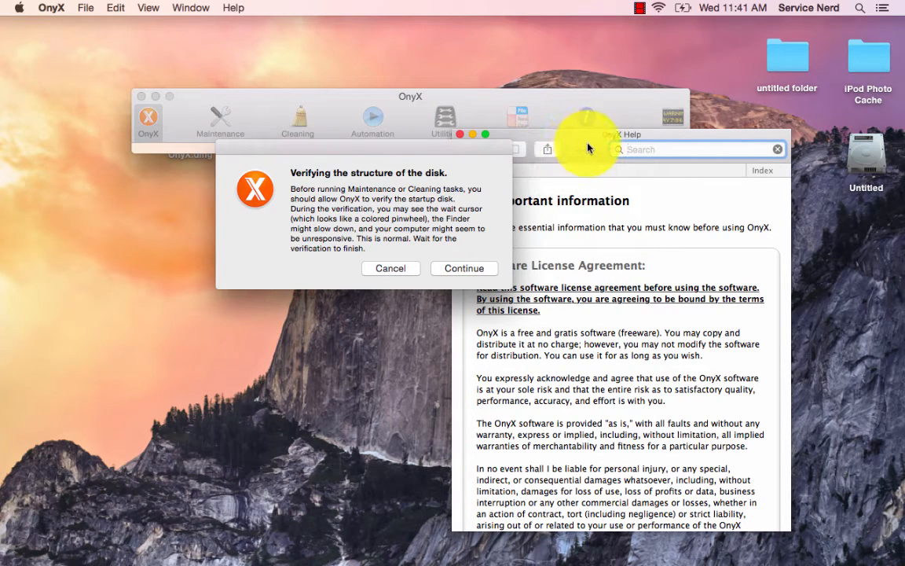
left_click(461, 137)
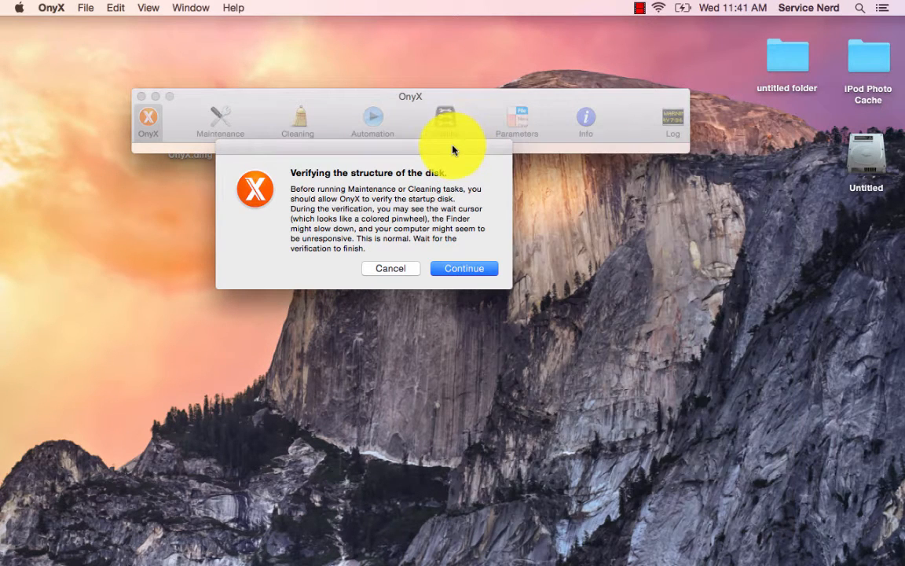
Let OnyX verify the structure of the startup disk and dismiss the verification result.
left_click_drag(453, 147, 463, 151)
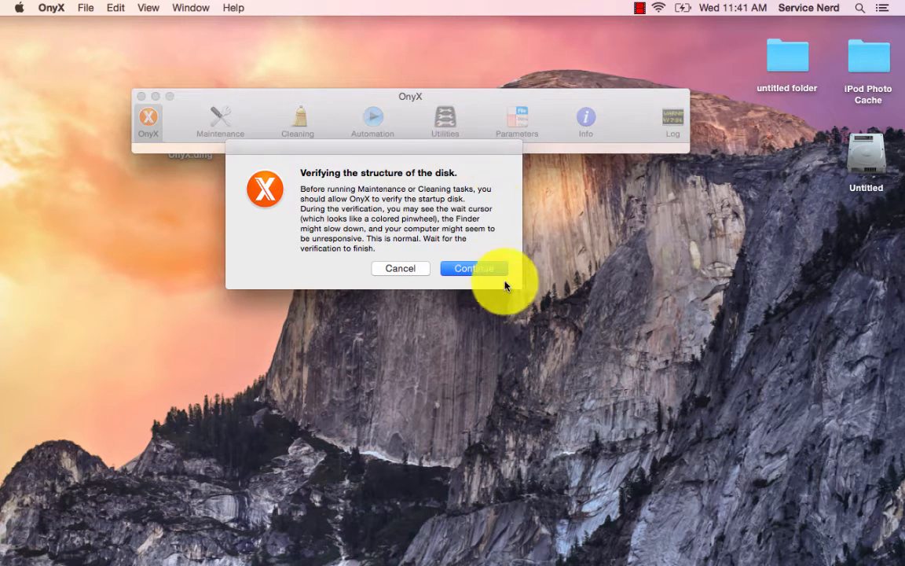
left_click(482, 273)
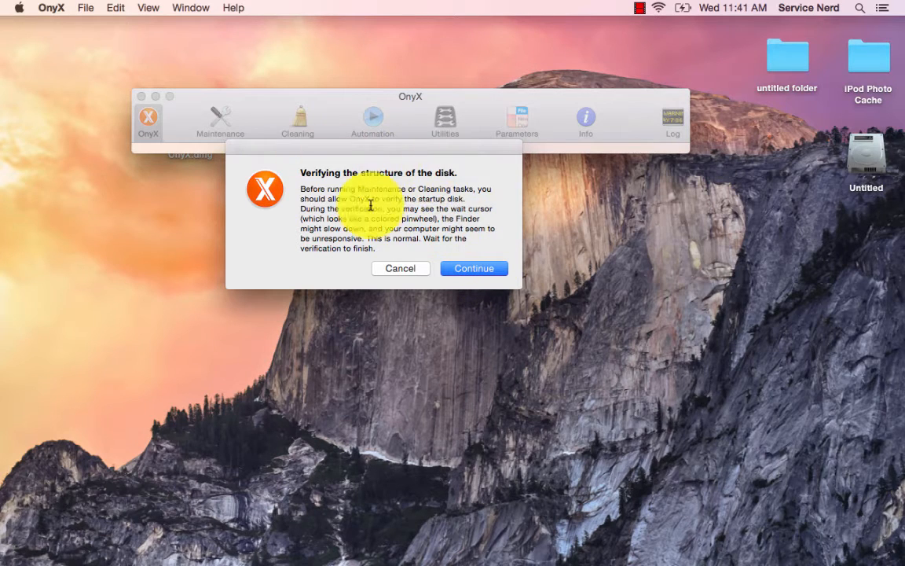
left_click(478, 270)
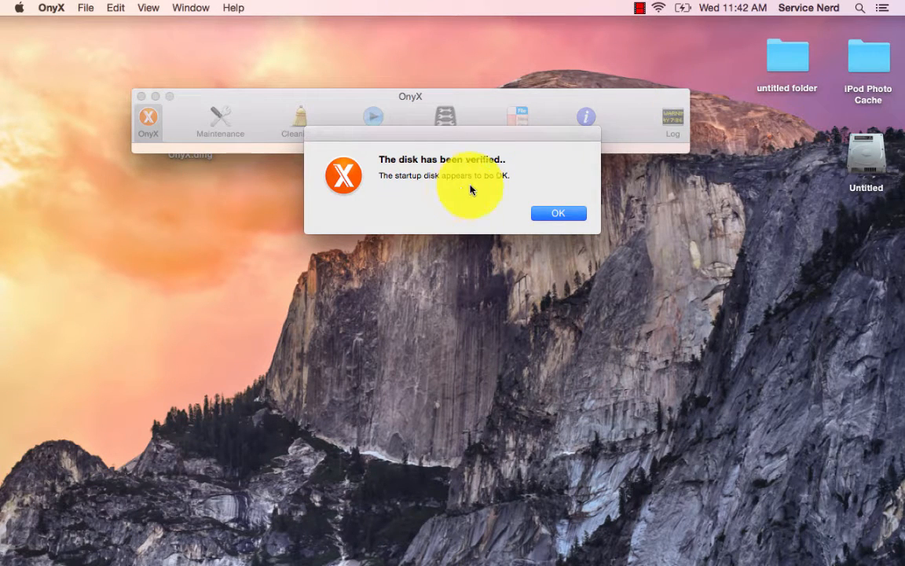
left_click(559, 214)
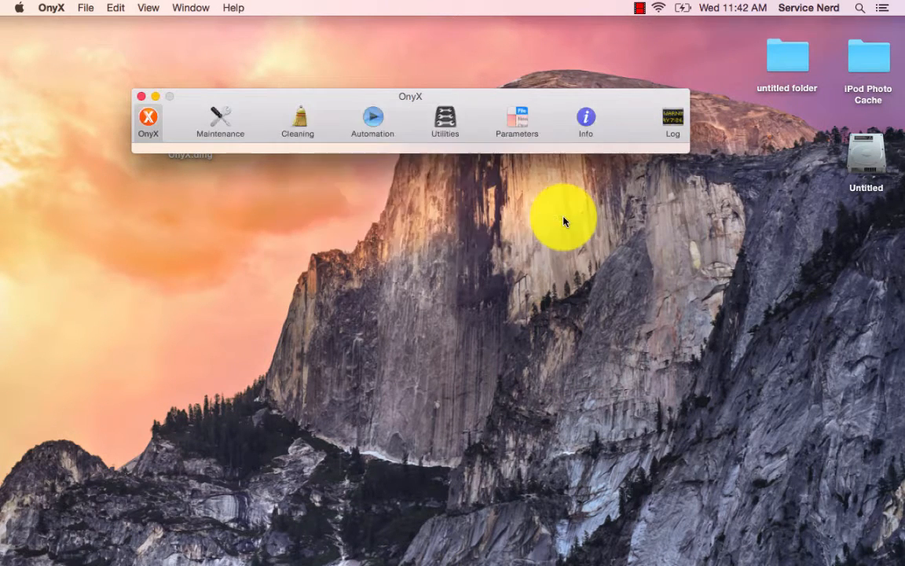
Run the System cache cleaning in OnyX with its preset selections, allowing it to quit all open applications.
mouse_move(394, 97)
left_mouse_down()
mouse_move(437, 87)
mouse_move(389, 104)
left_mouse_up()
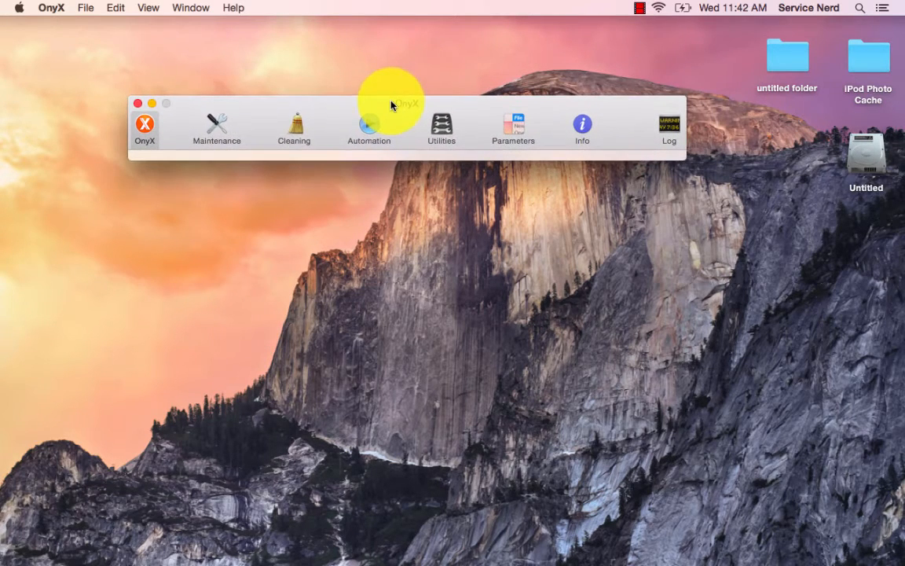
left_click(300, 125)
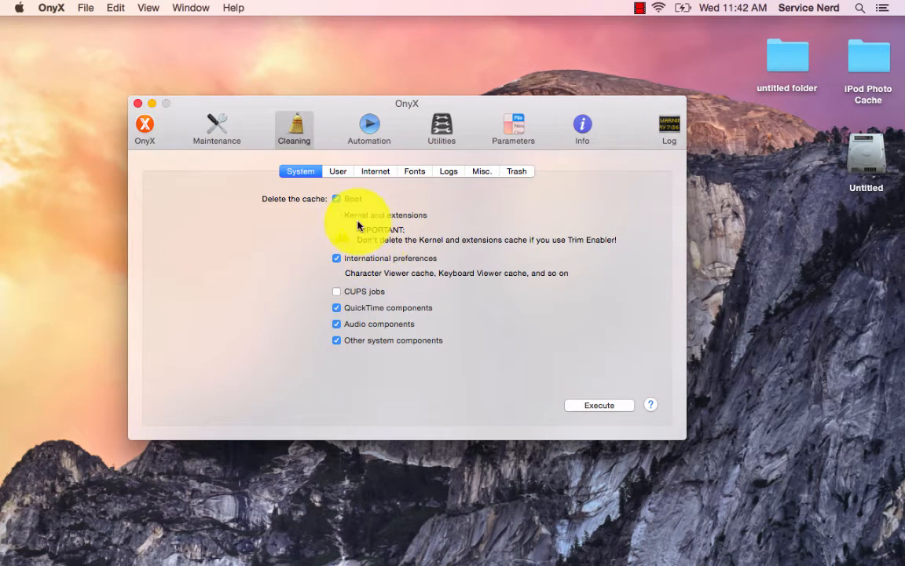
left_click(598, 406)
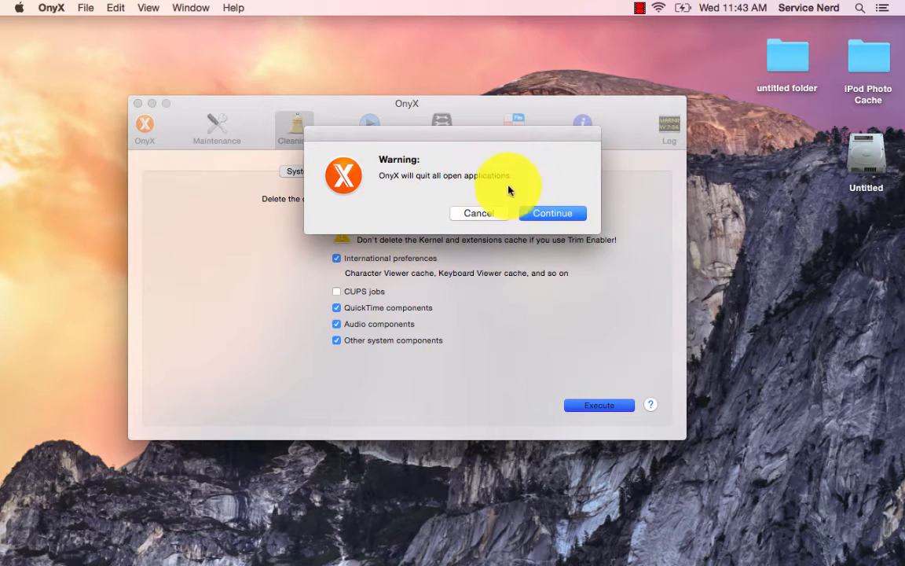
left_click(551, 213)
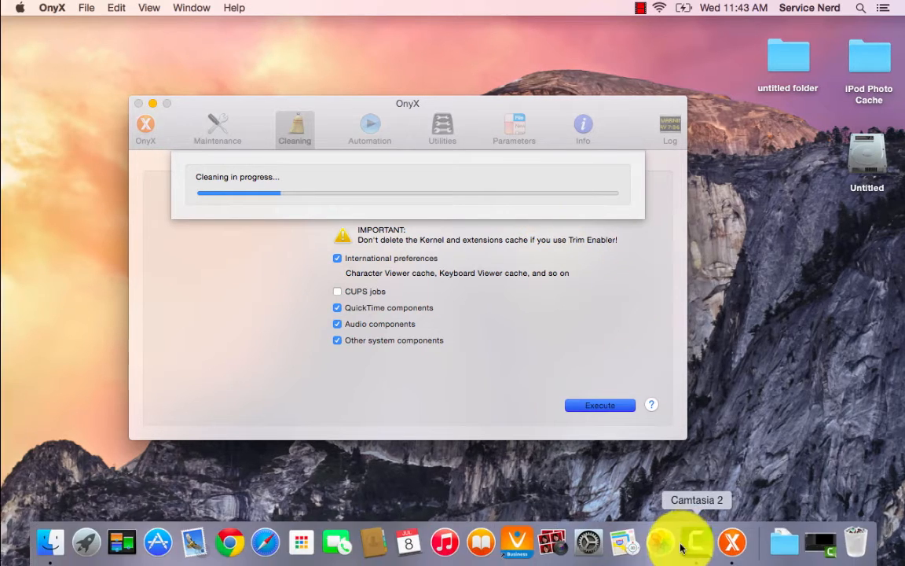
left_click(684, 541)
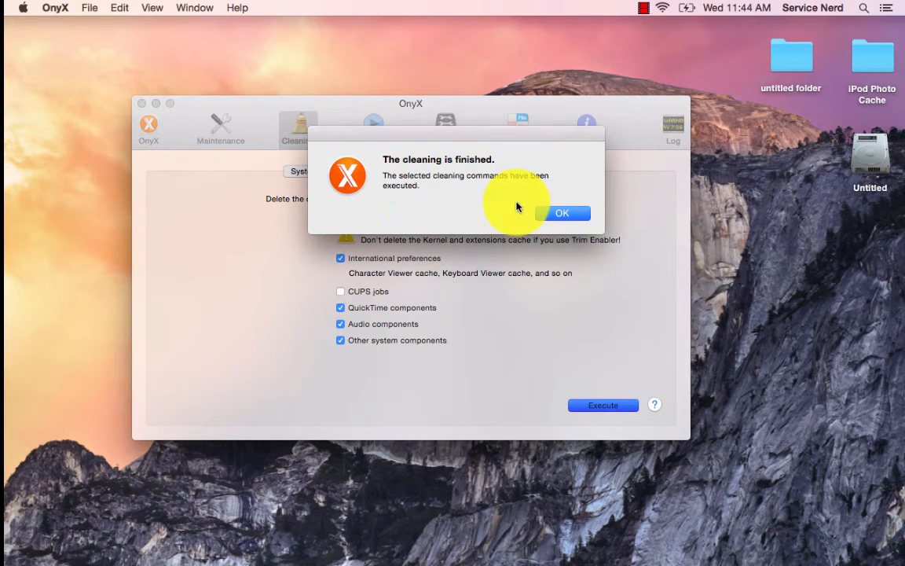
Dismiss the finished System cleaning message and close the restart prompt without restarting the computer.
left_click(564, 216)
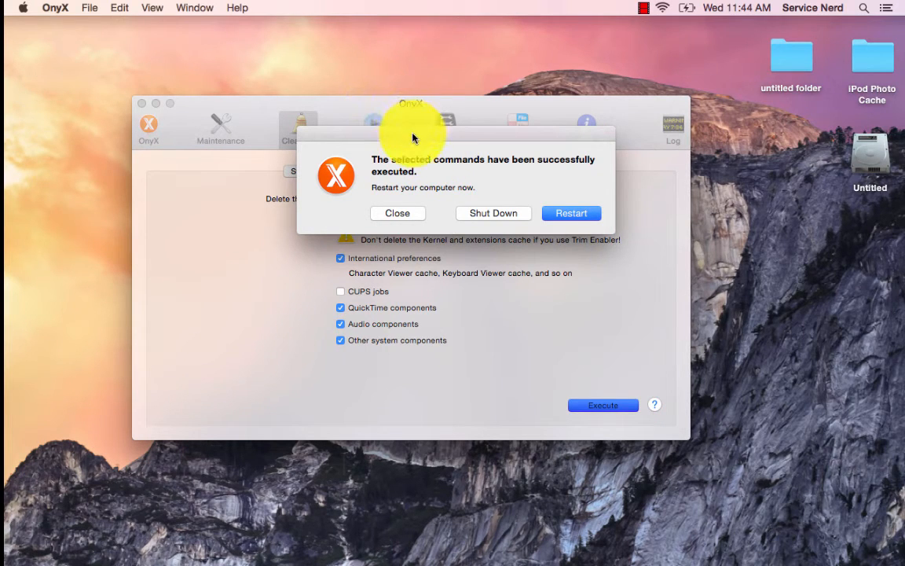
left_click_drag(417, 140, 408, 162)
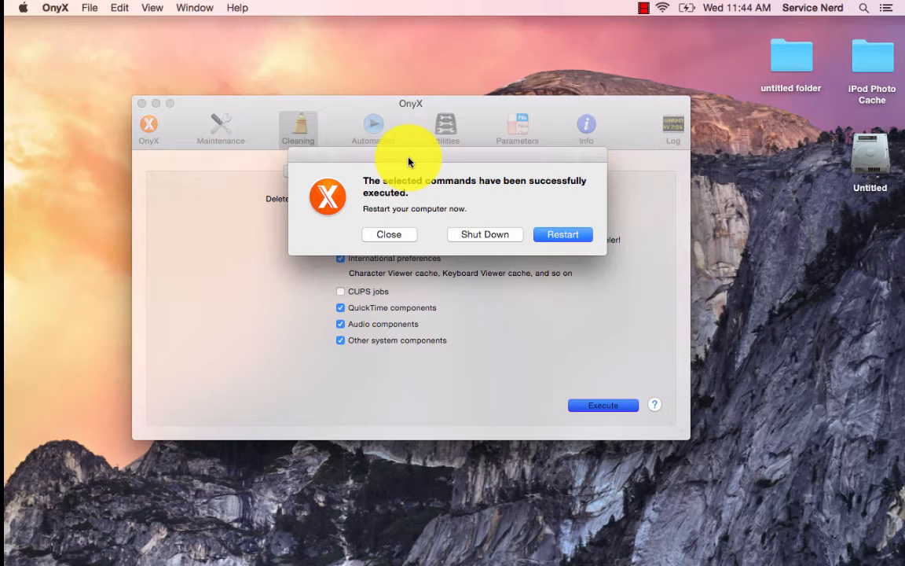
left_click(389, 239)
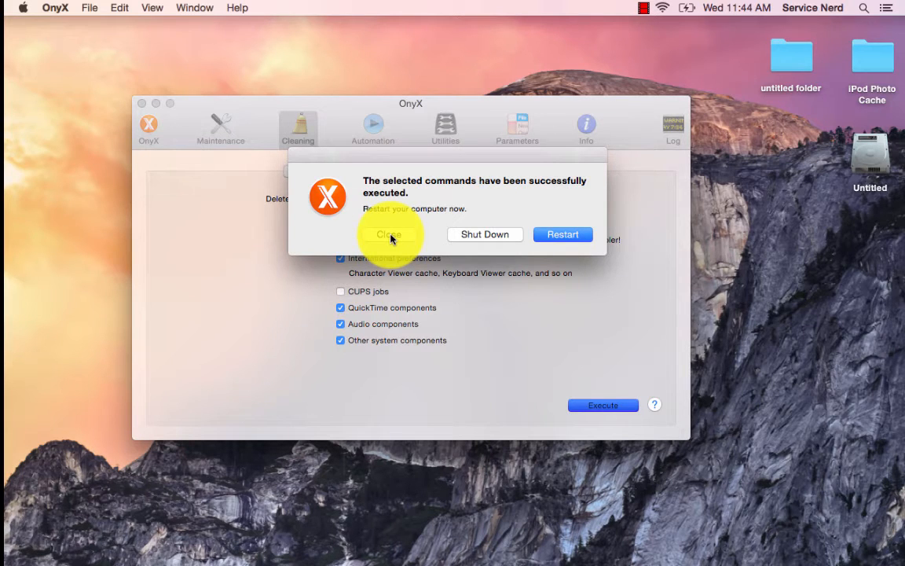
left_click(391, 236)
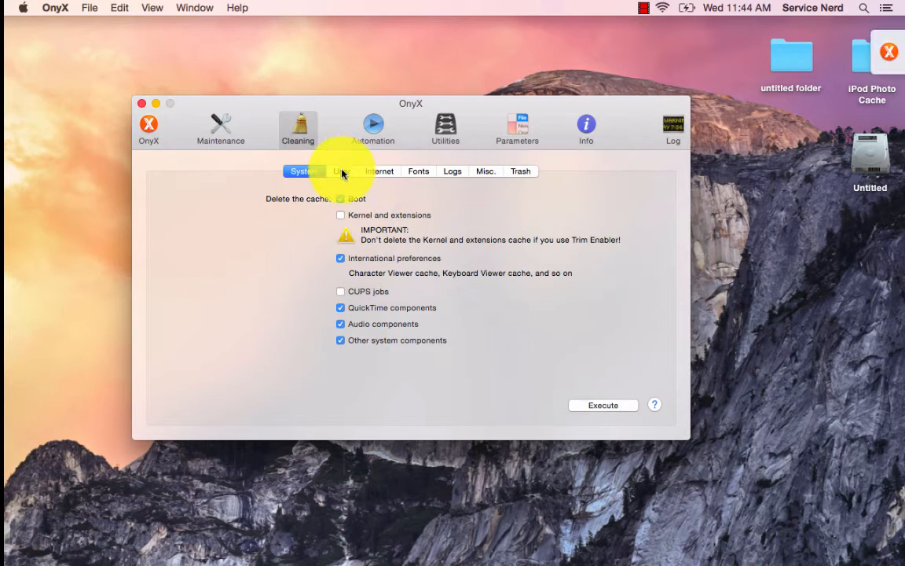
Run the User cache cleaning with its preset selections, letting OnyX quit open applications, and close the restart prompt without restarting.
left_click(343, 171)
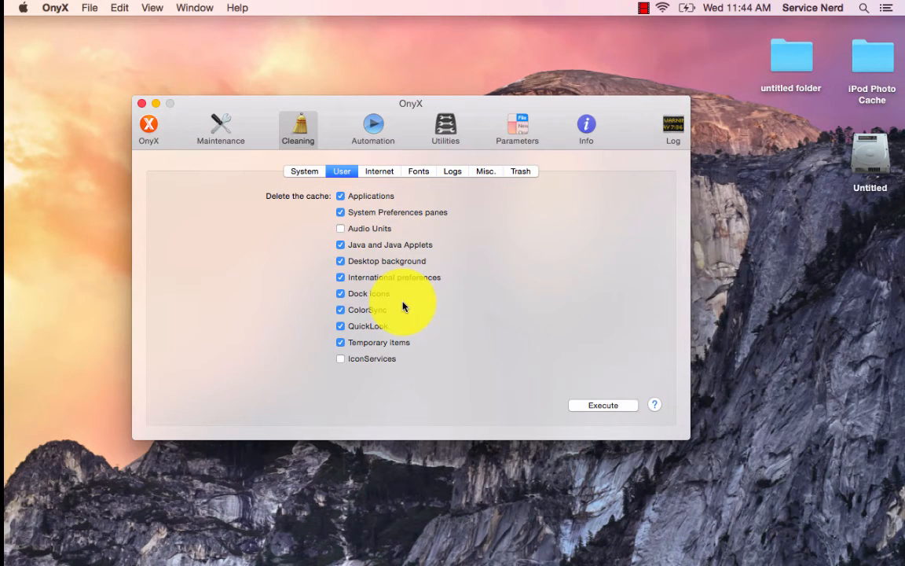
left_click(585, 407)
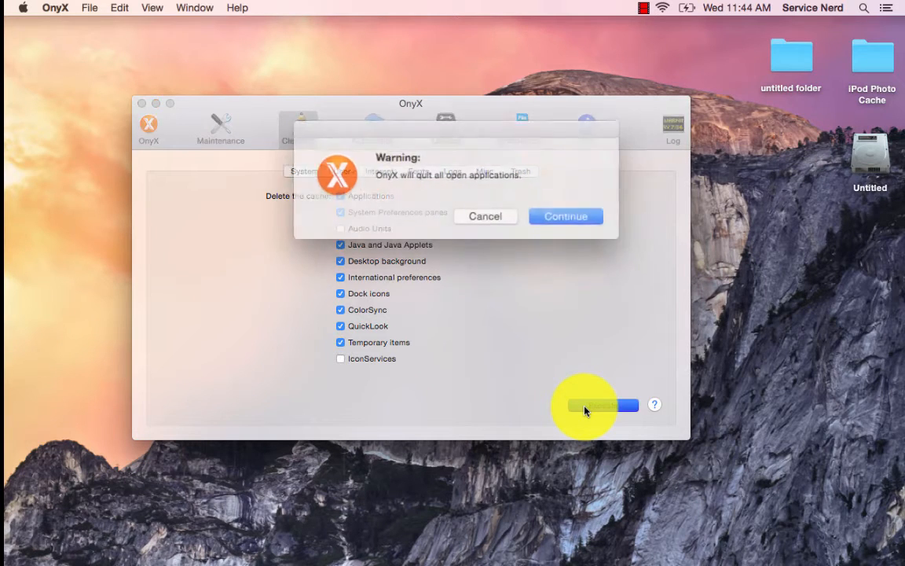
left_click(557, 213)
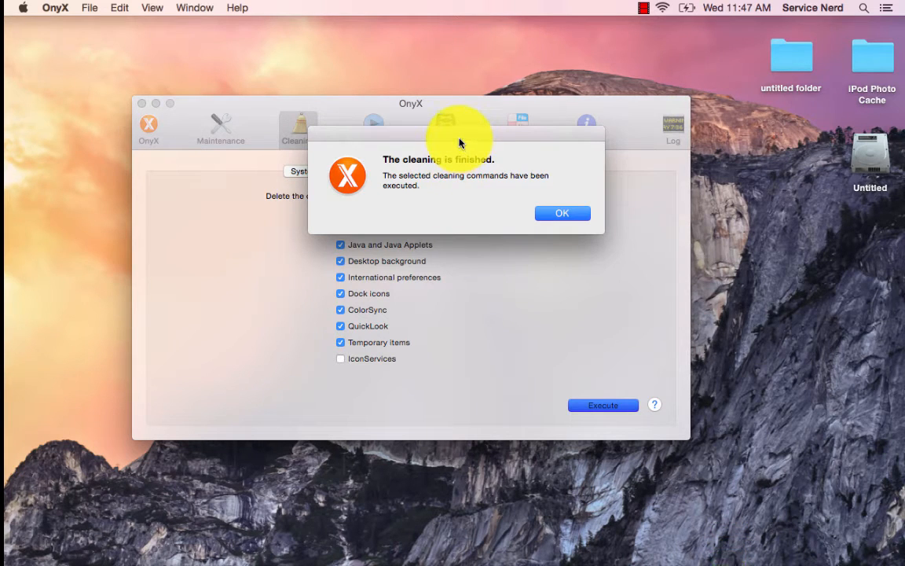
left_click_drag(460, 143, 460, 159)
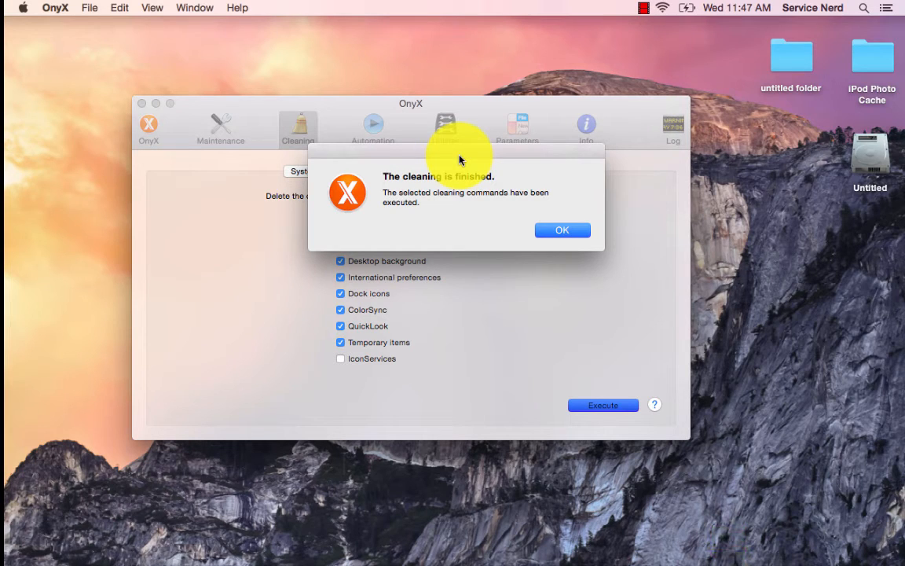
left_click(564, 233)
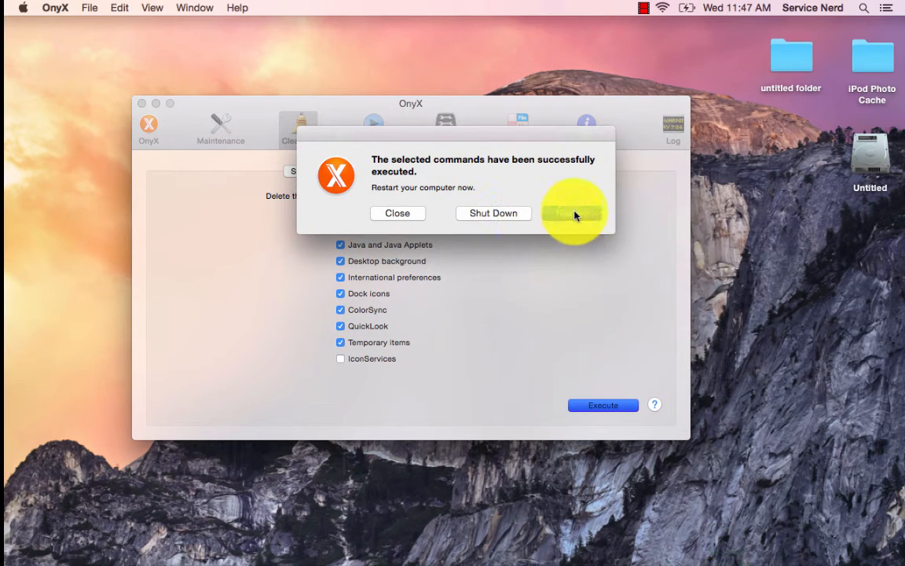
left_click(398, 213)
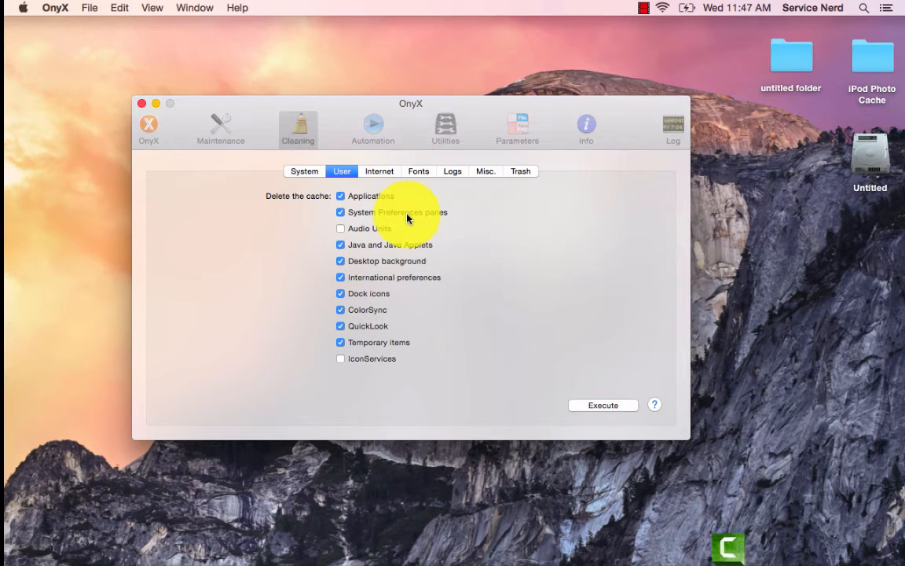
Run the Internet cleaning with its preset selections, allow open applications to be forced to quit, and dismiss the completion messages.
left_click(378, 172)
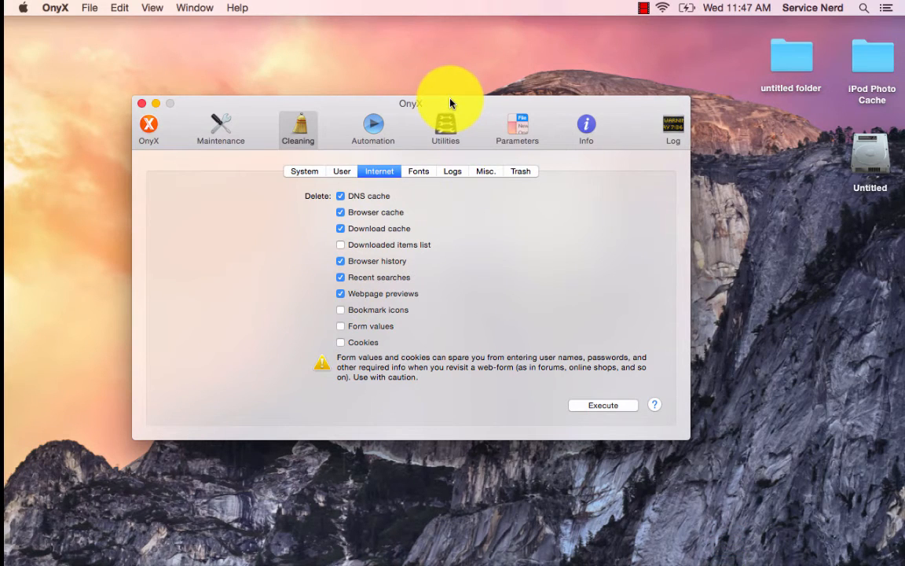
left_click_drag(450, 103, 451, 75)
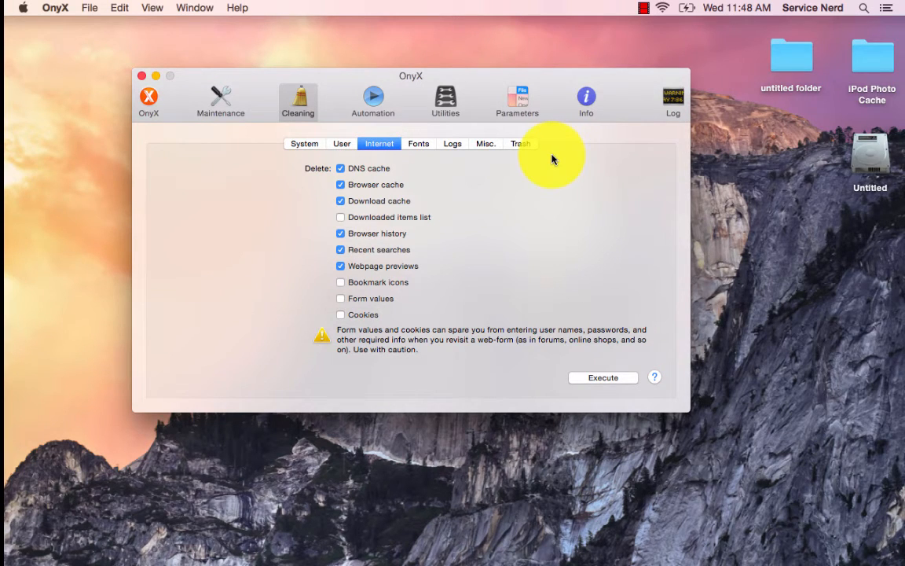
left_click(607, 381)
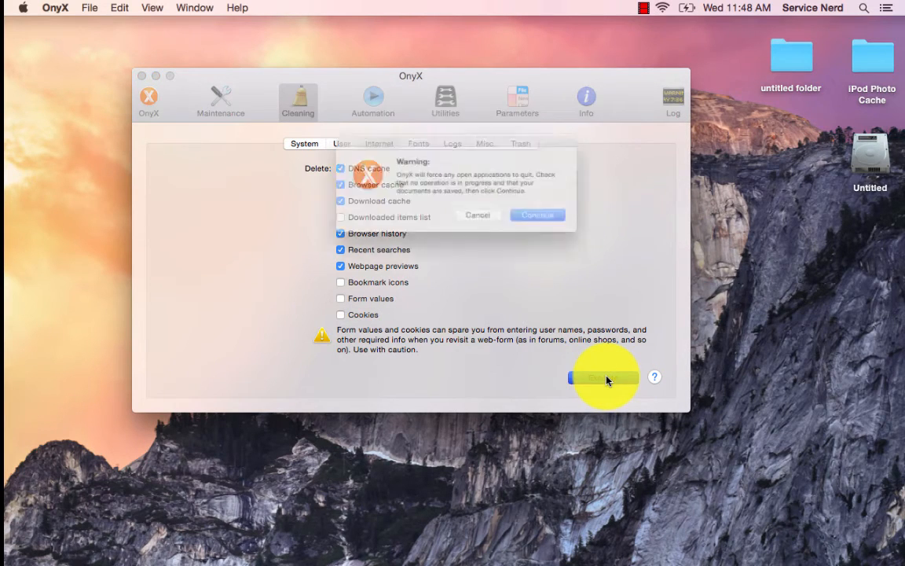
left_click(553, 226)
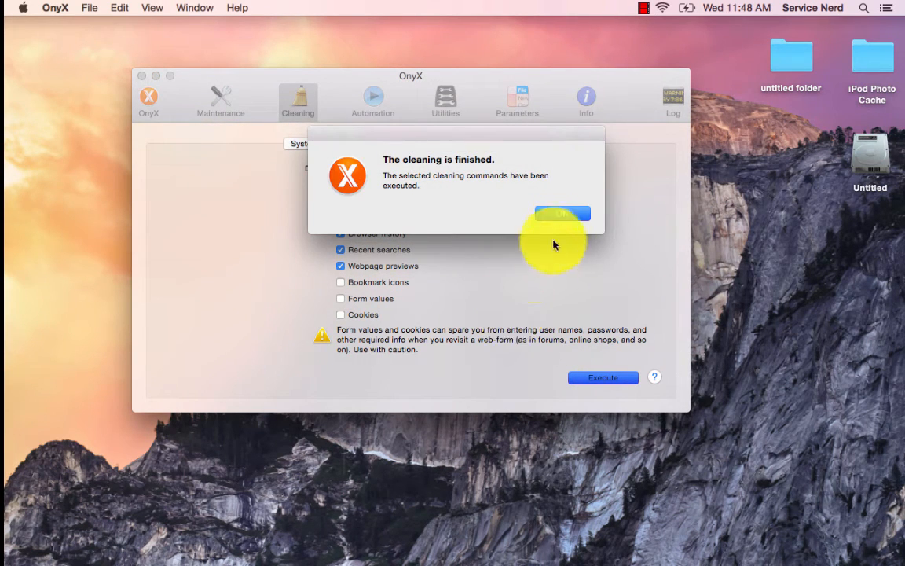
left_click(561, 216)
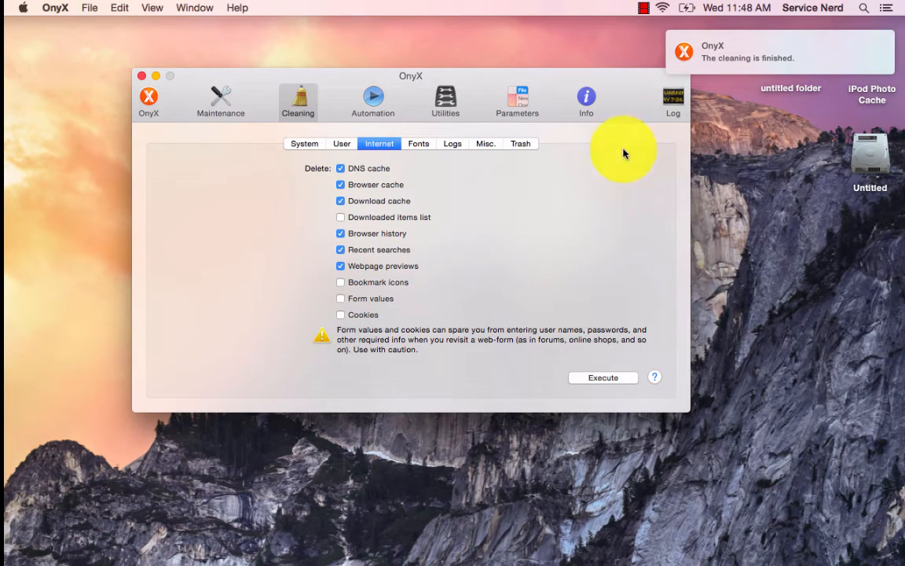
left_click(853, 54)
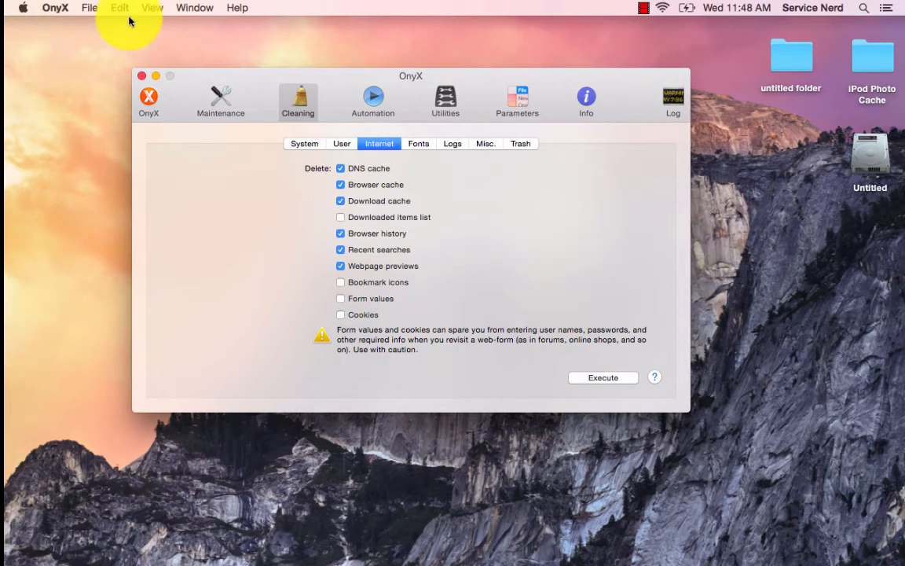
Review the System and User cache cleaning options once more.
left_click(338, 145)
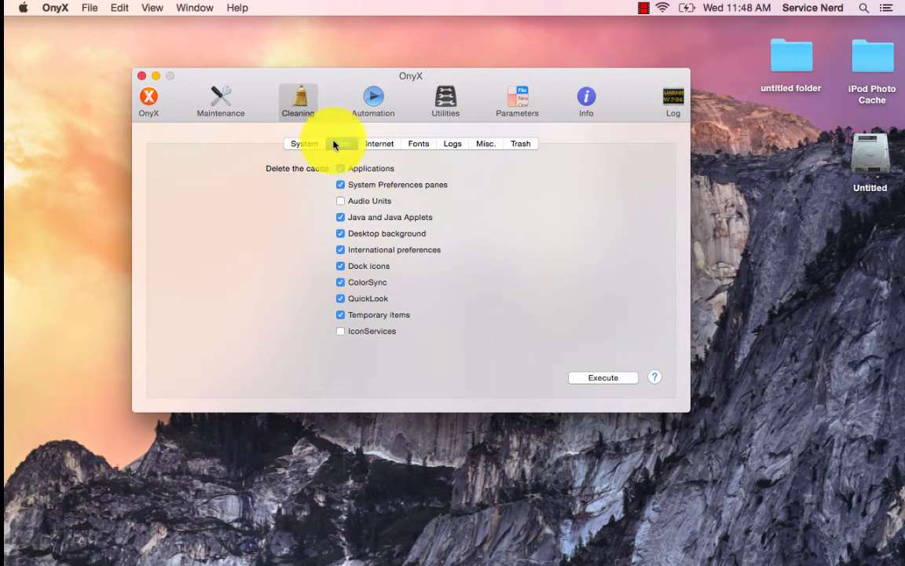
left_click(304, 145)
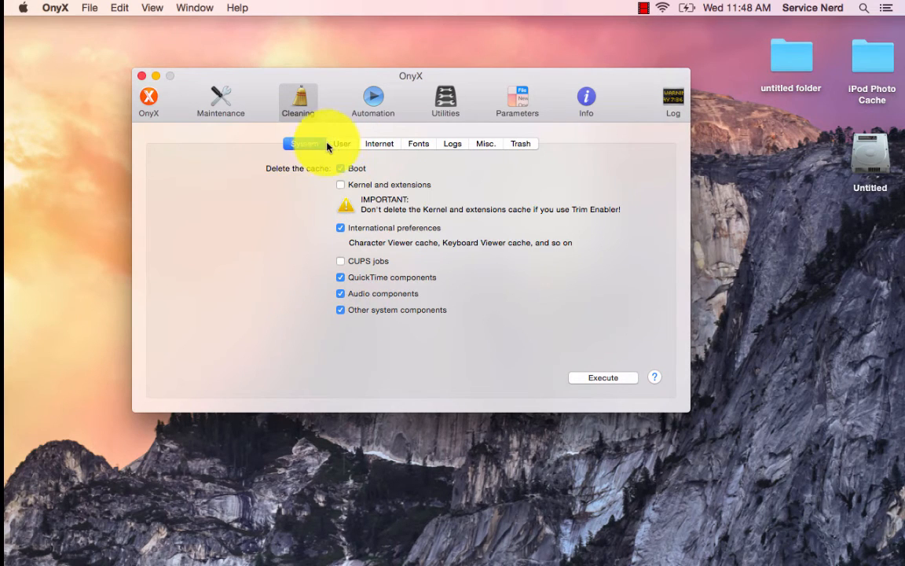
left_click(343, 146)
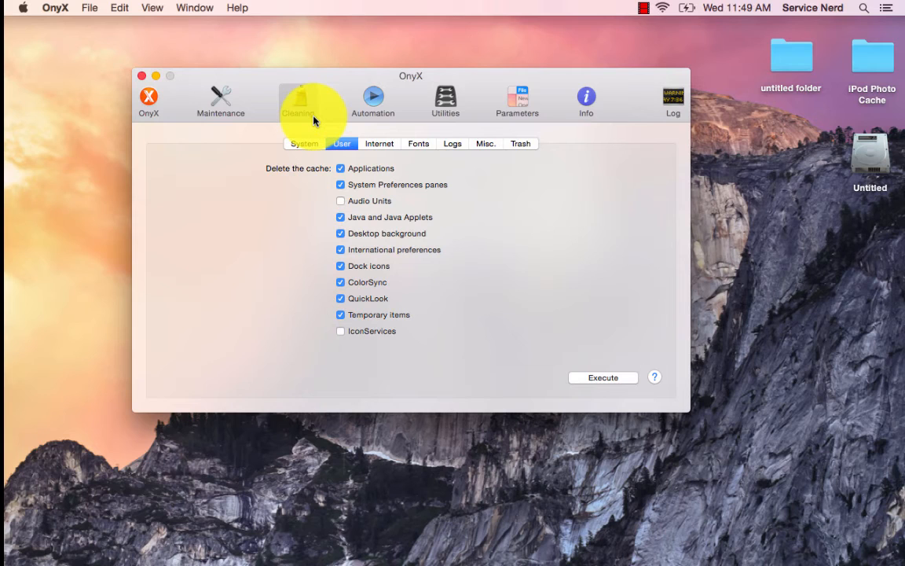
Open the Calendar app, close its window, and return to the OnyX window.
mouse_move(438, 560)
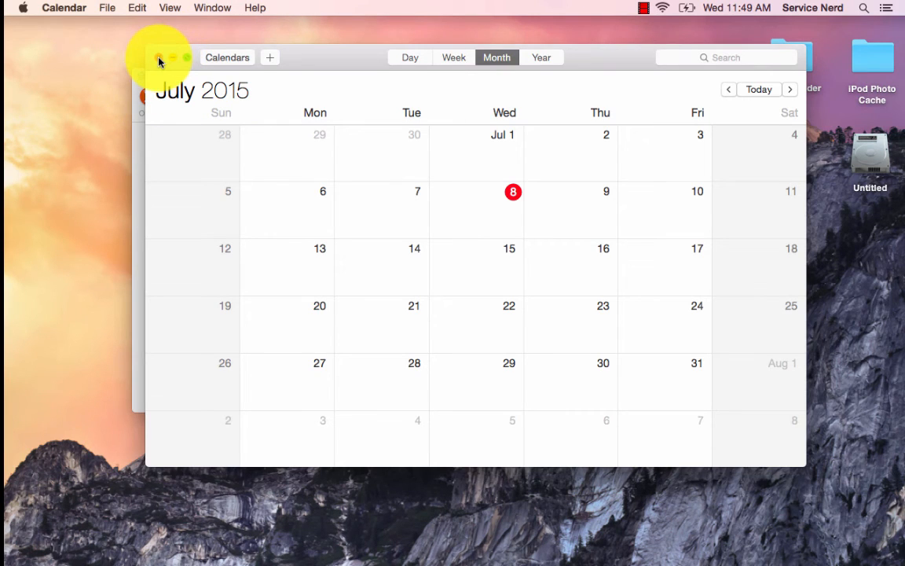
left_click(158, 60)
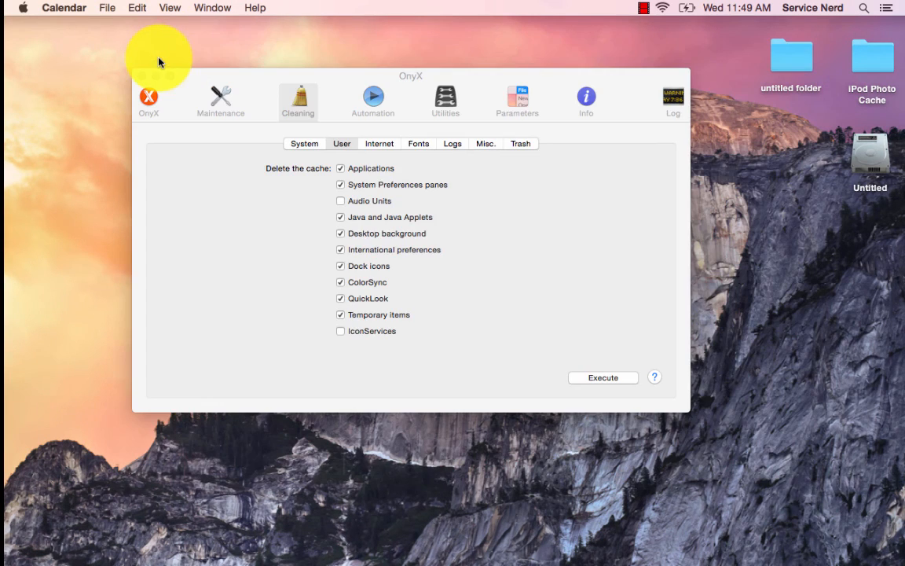
left_click(217, 75)
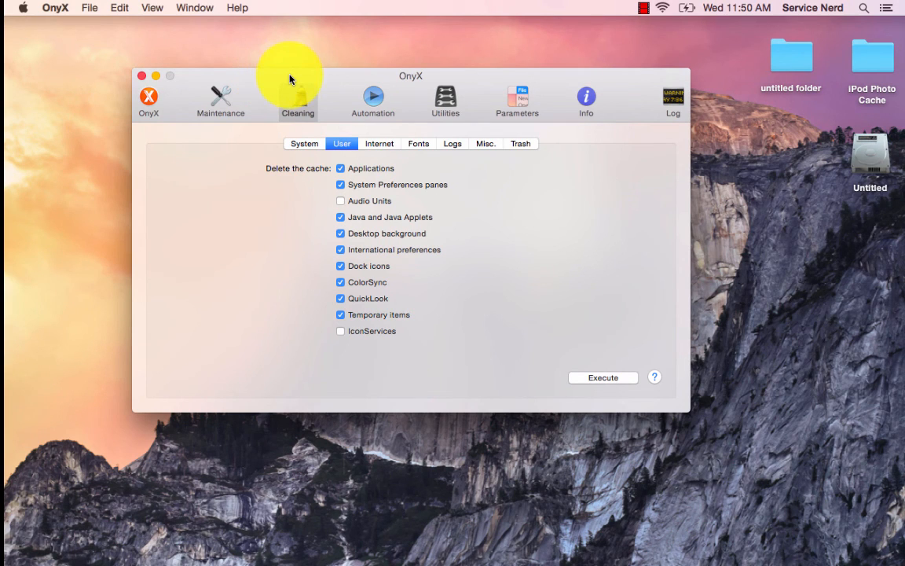
mouse_move(397, 546)
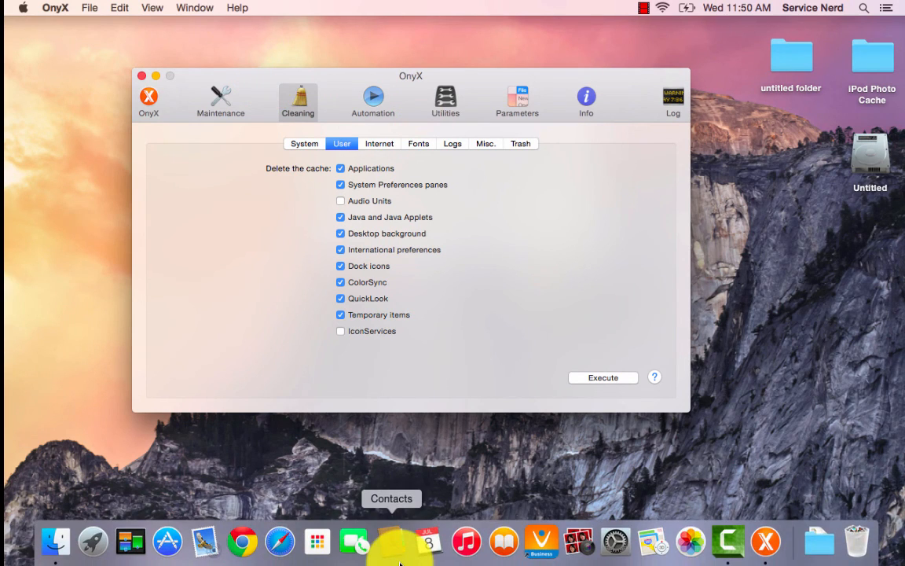